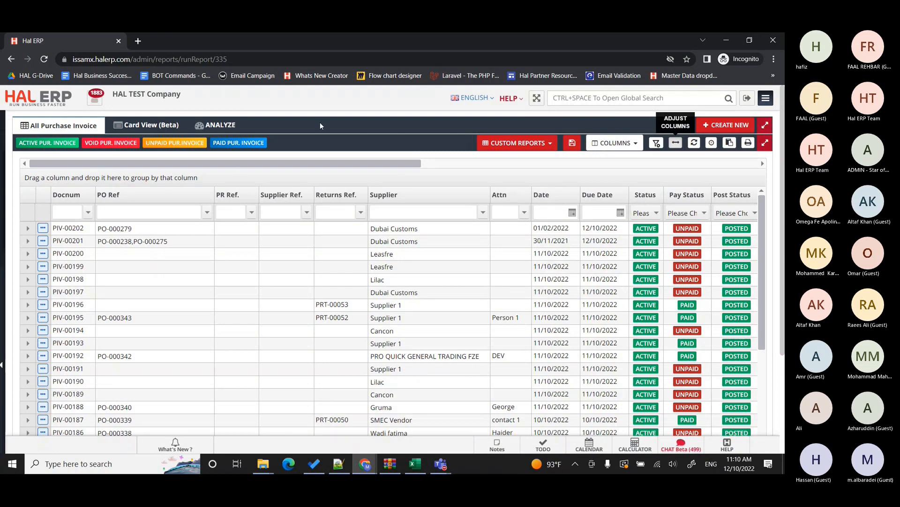
- Create a new purchase invoice for supplier V-0008 - Xyz ltd. with supplier reference REF@123
click(732, 128)
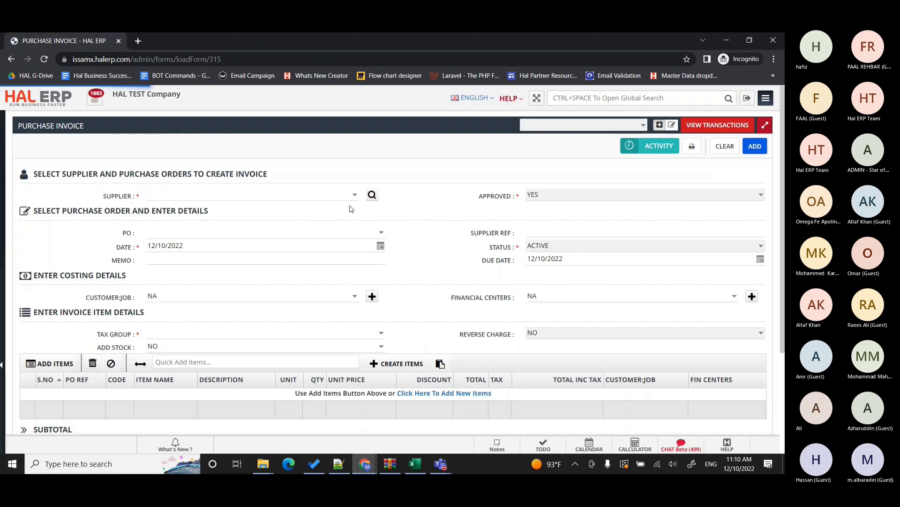
click(355, 196)
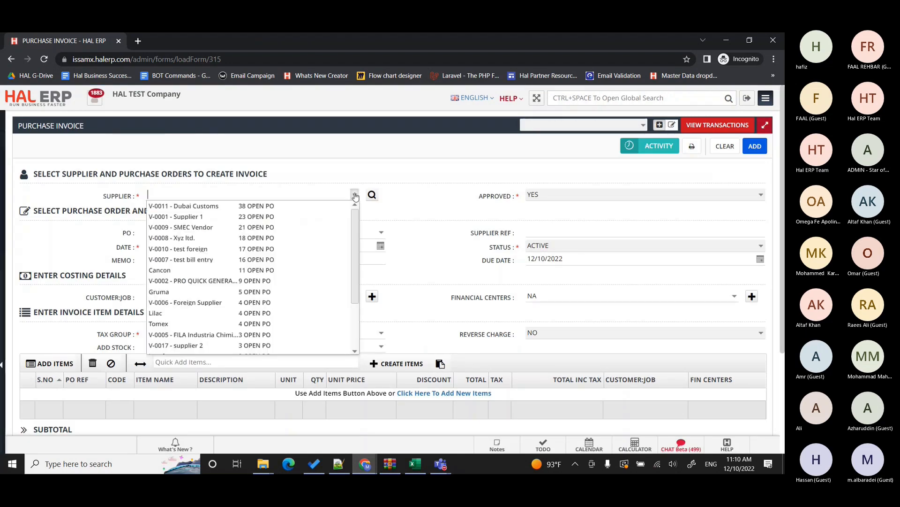
click(301, 239)
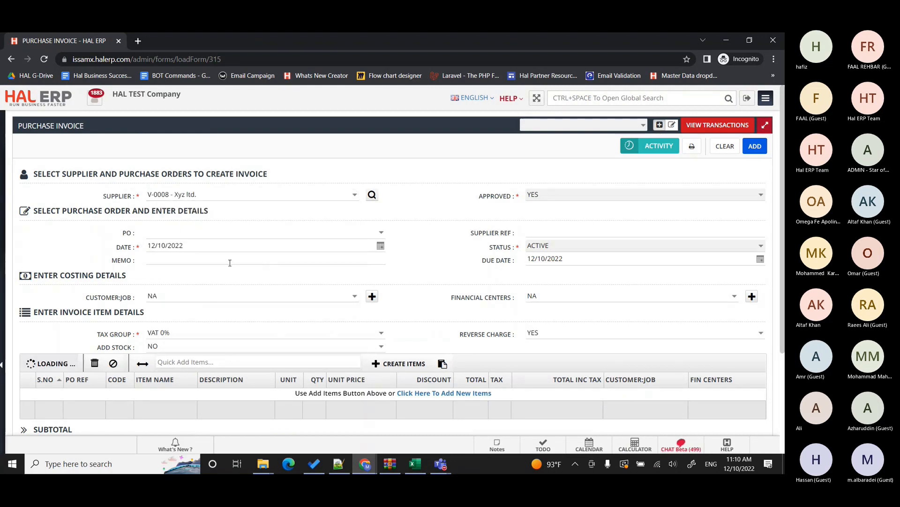
scroll(458, 267, down, 1)
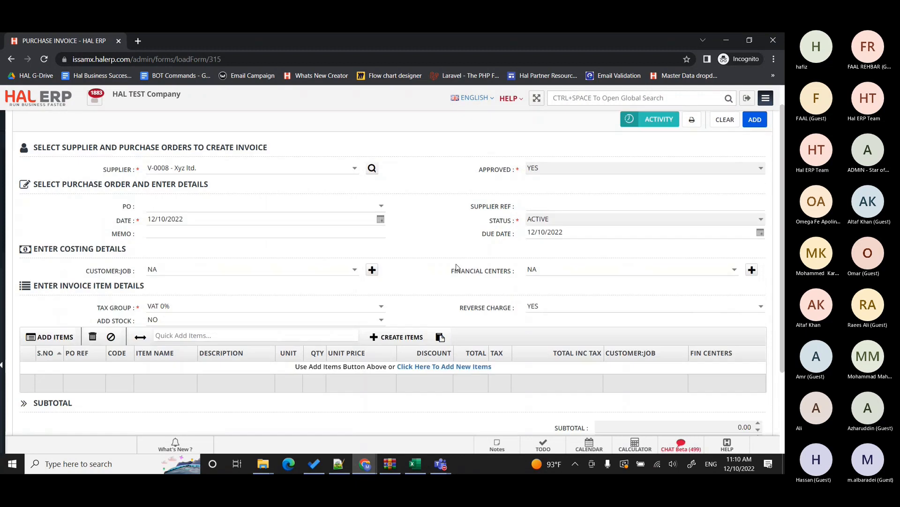
click(553, 206)
text(RF)
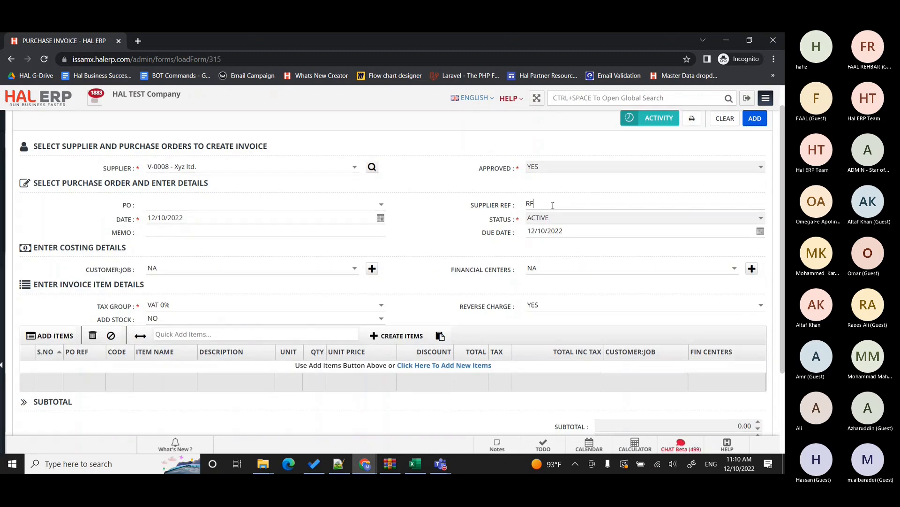
text(F@123)
- Set the invoice's tax group to VAT EXC - 15%
scroll(416, 298, down, 1)
click(381, 249)
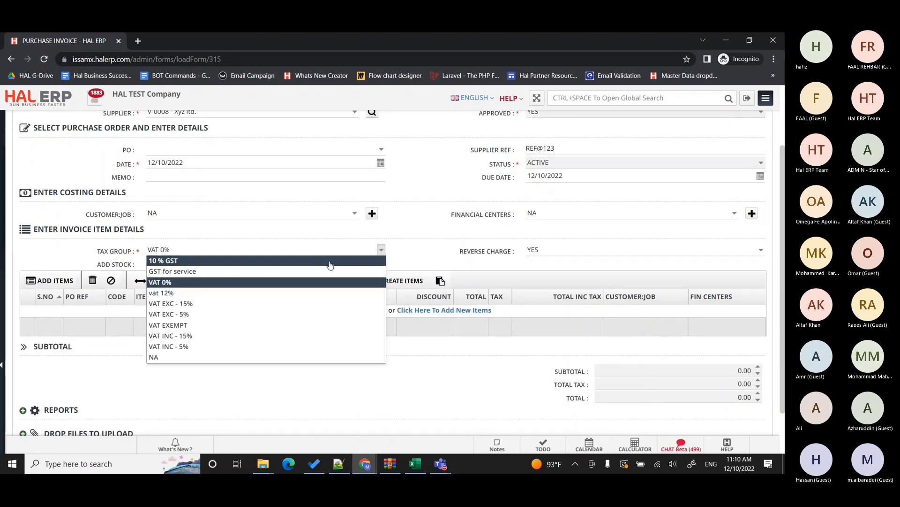
click(283, 303)
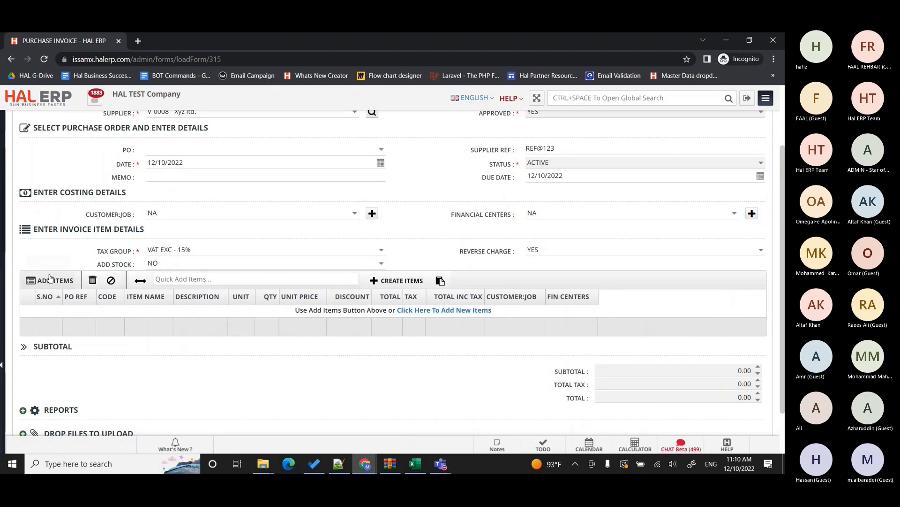
- Find the item AM5 through quick add and put it on the invoice
click(193, 279)
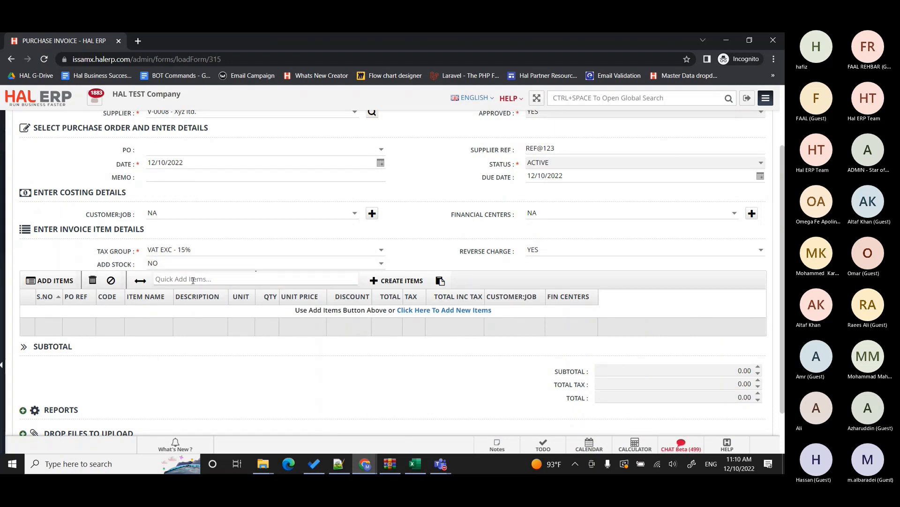
text(AM5)
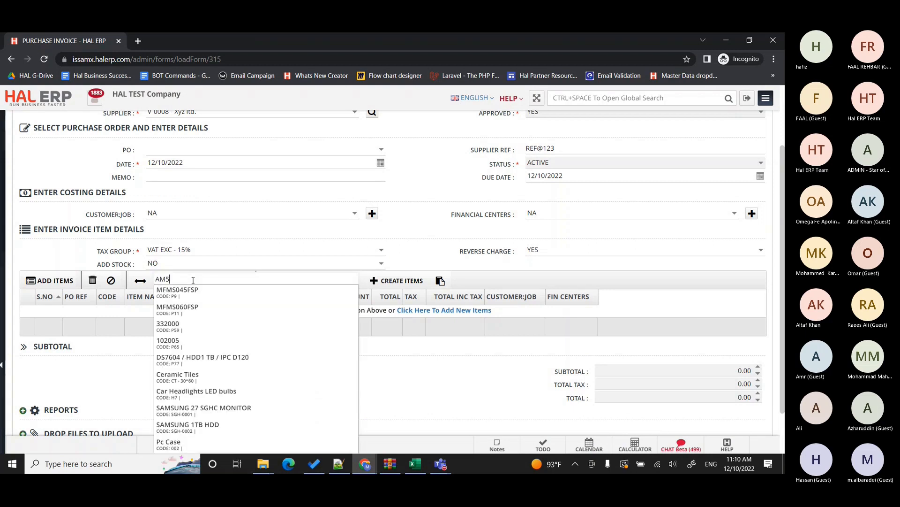
click(183, 297)
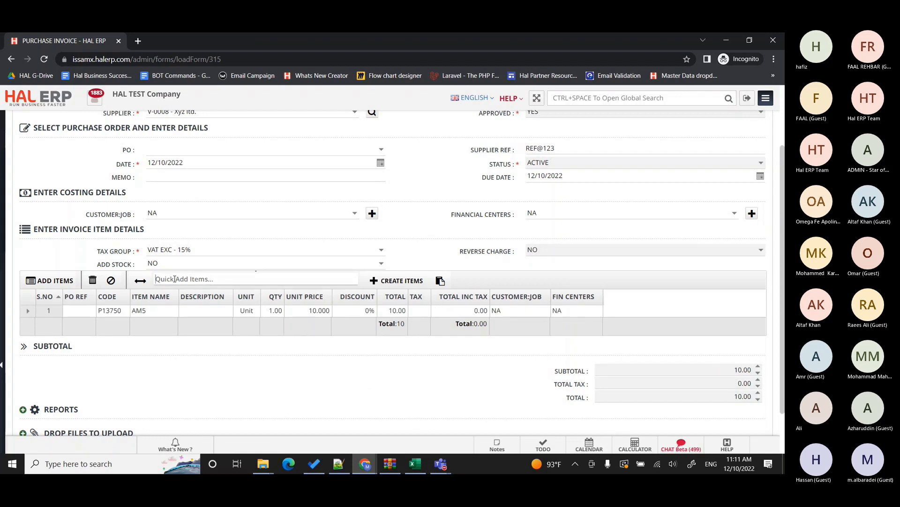
click(175, 279)
text(TEST)
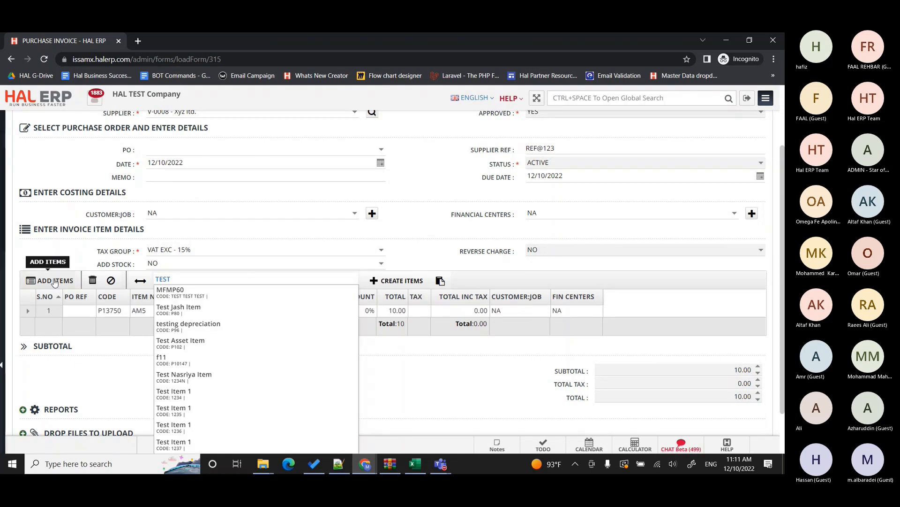
key(BackSpace)
key(BackSpace)
key(BackSpace)
key(BackSpace)
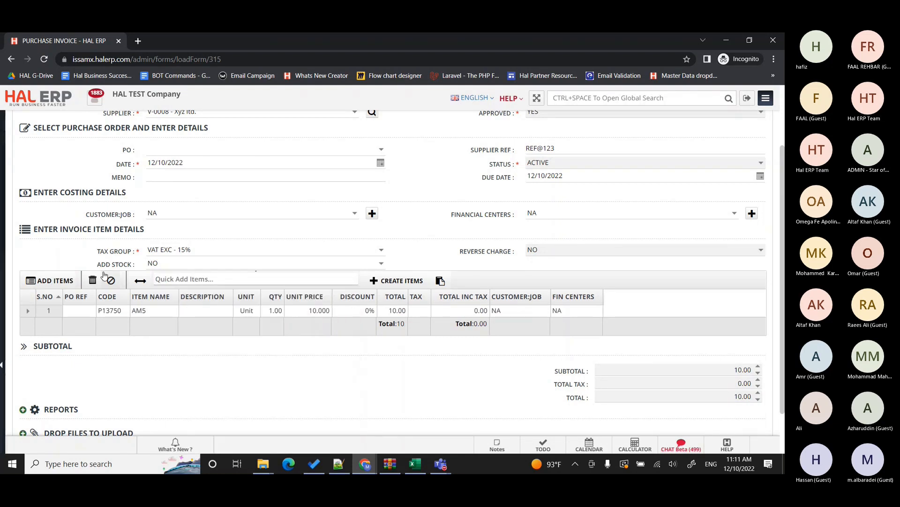
- Filter the bulk item list by the name TEST and add Test Item 1 with code 1234 to the invoice
click(50, 282)
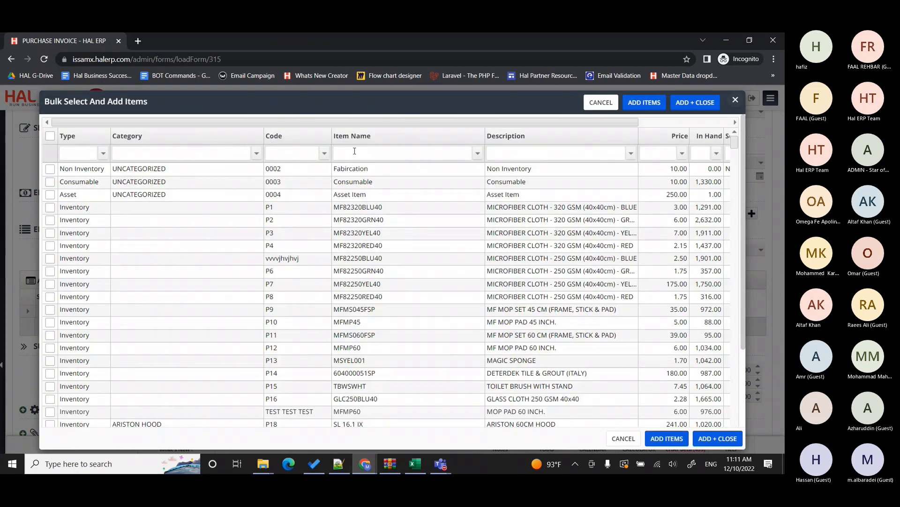
click(355, 151)
text(TEST)
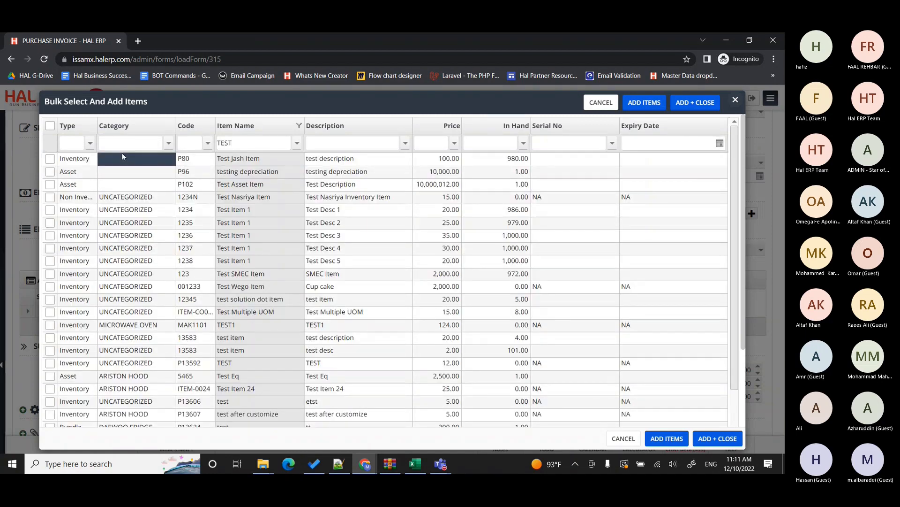
click(50, 210)
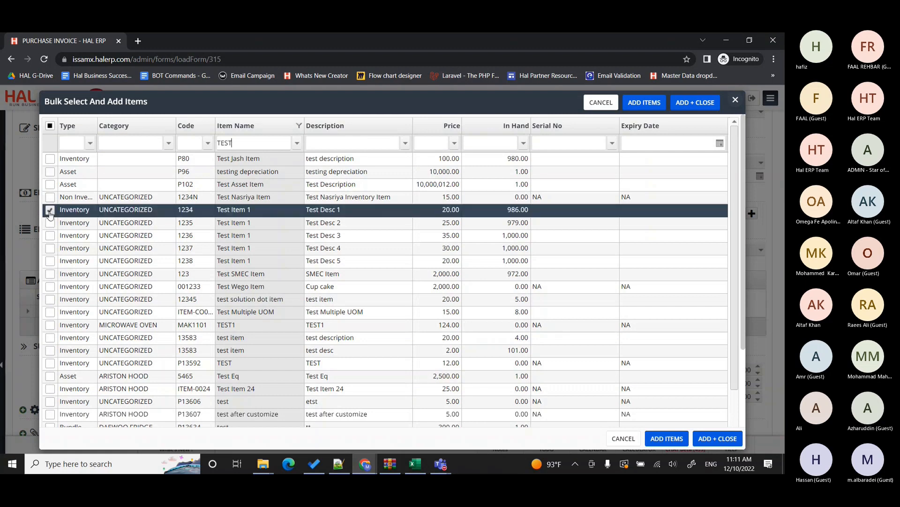
click(695, 103)
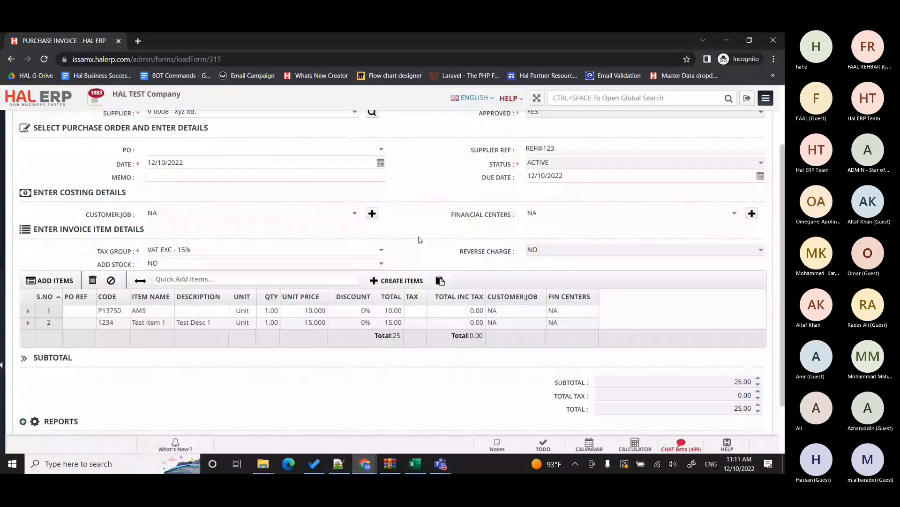
- Set the quantity of AM5 to 5 and of Test Item 1 to 8
scroll(445, 253, down, 1)
scroll(445, 252, up, 1)
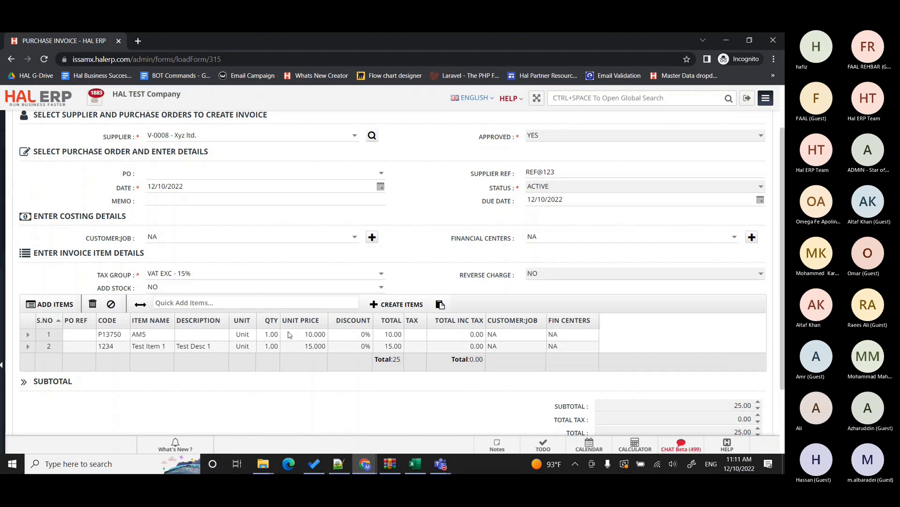
right_click(262, 338)
click(262, 339)
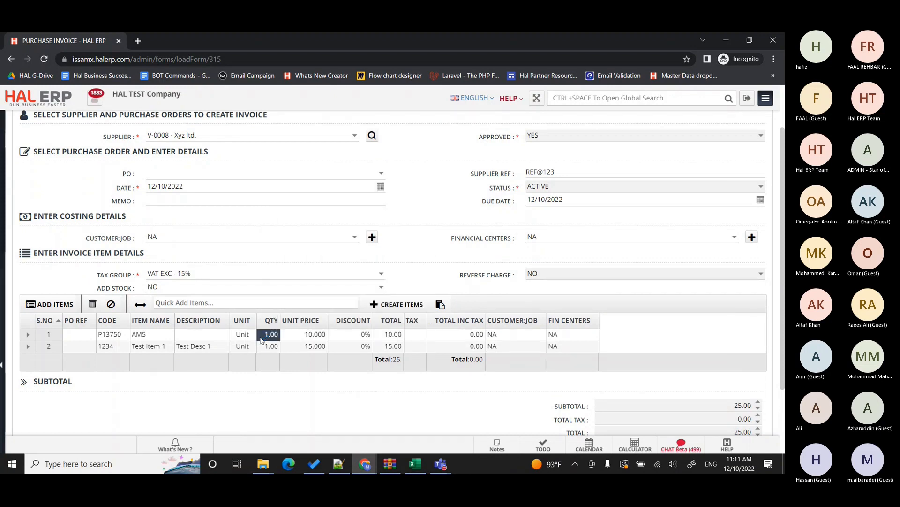
text(5)
key(Return)
text(8)
key(Return)
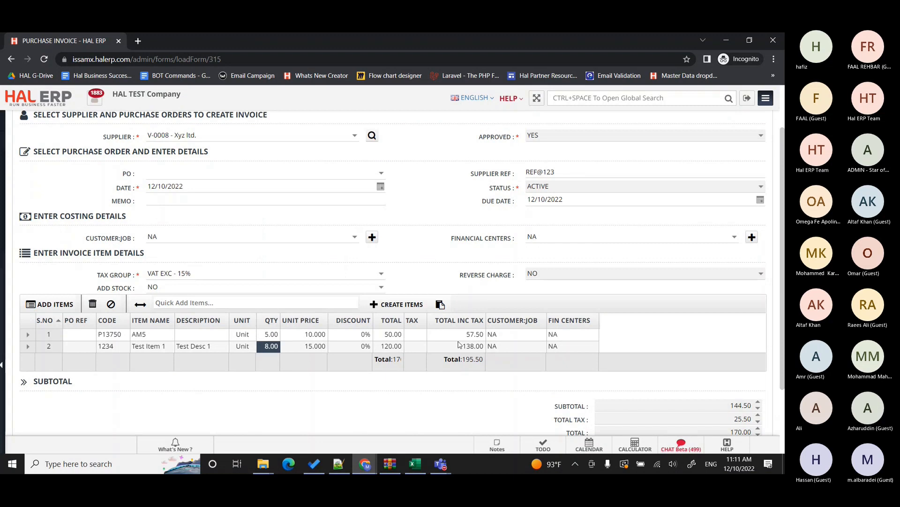
- Set Add Stock to YES and assign the location STORE to both invoice items
click(381, 287)
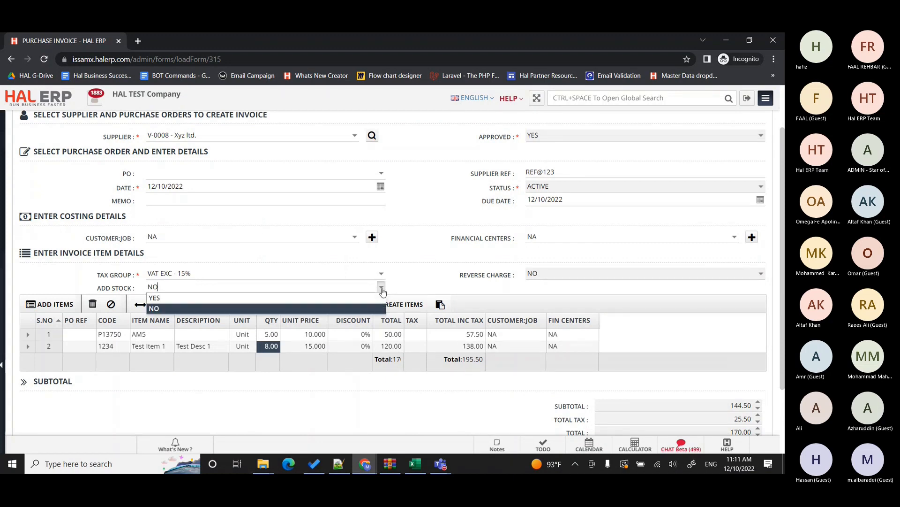
click(173, 299)
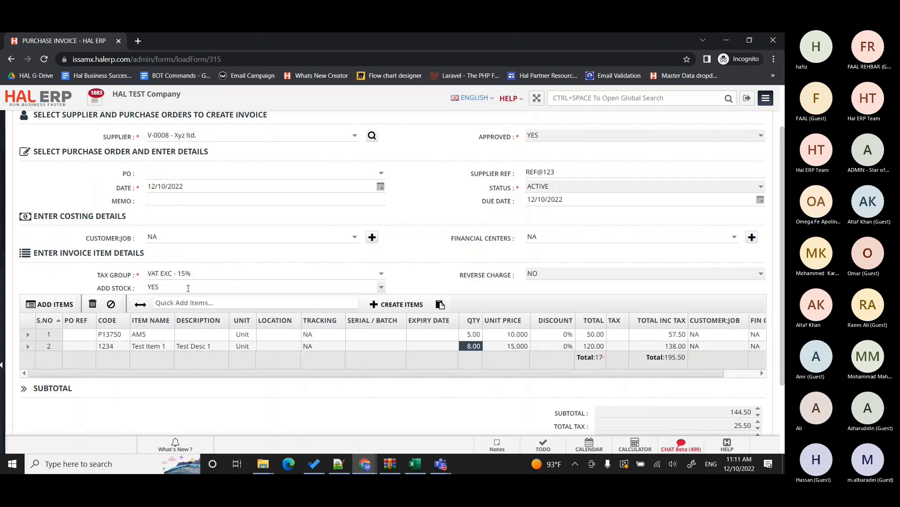
click(291, 335)
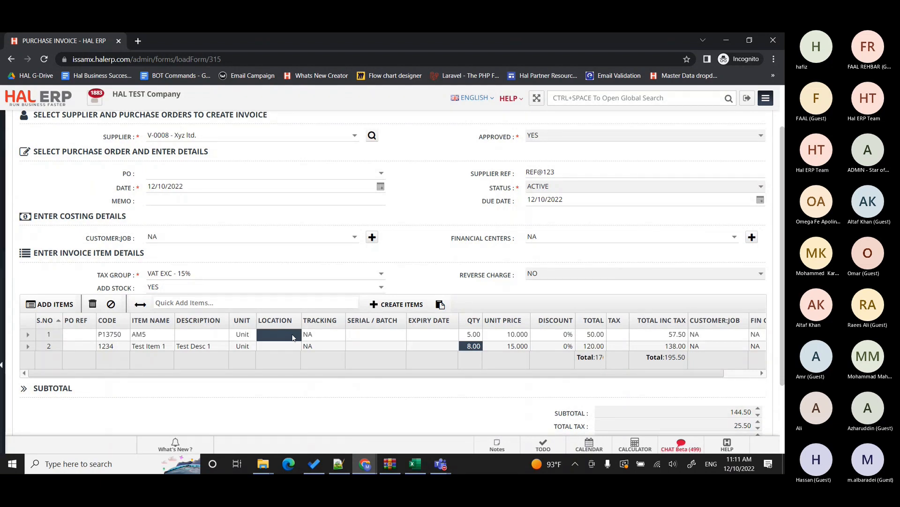
click(290, 336)
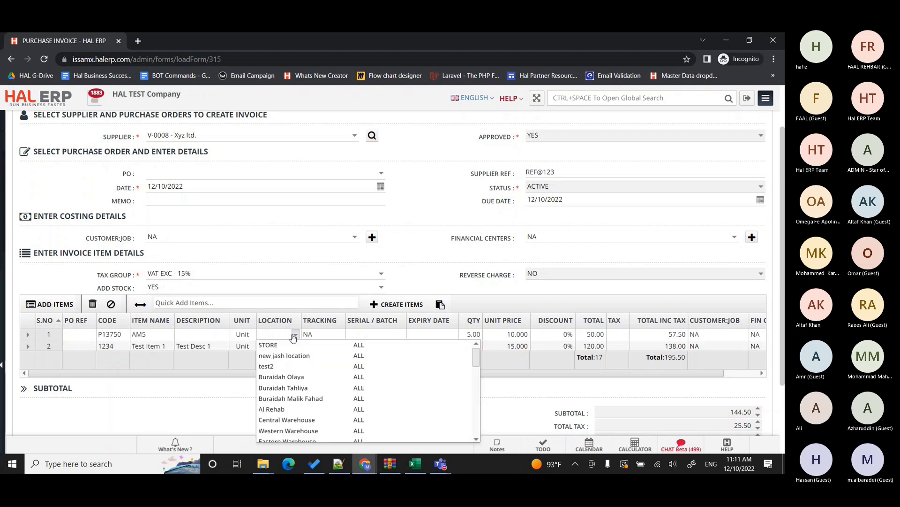
click(281, 345)
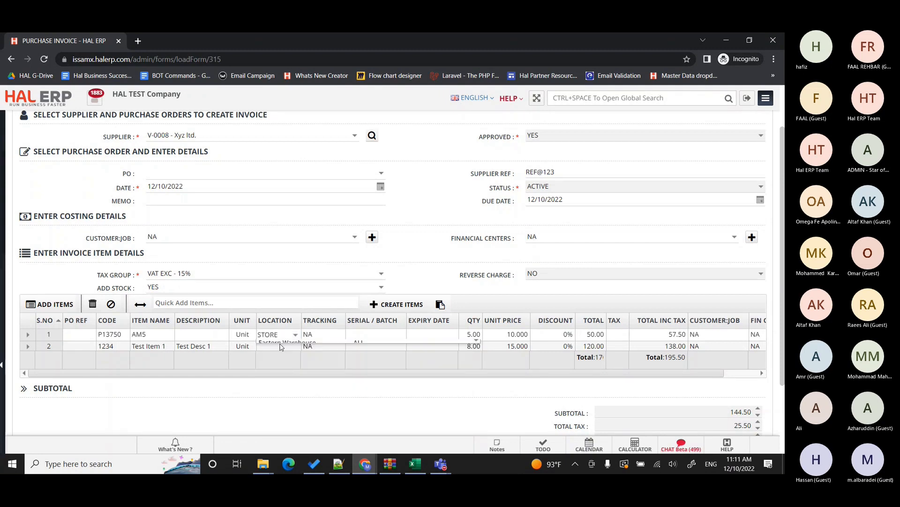
click(284, 347)
click(295, 348)
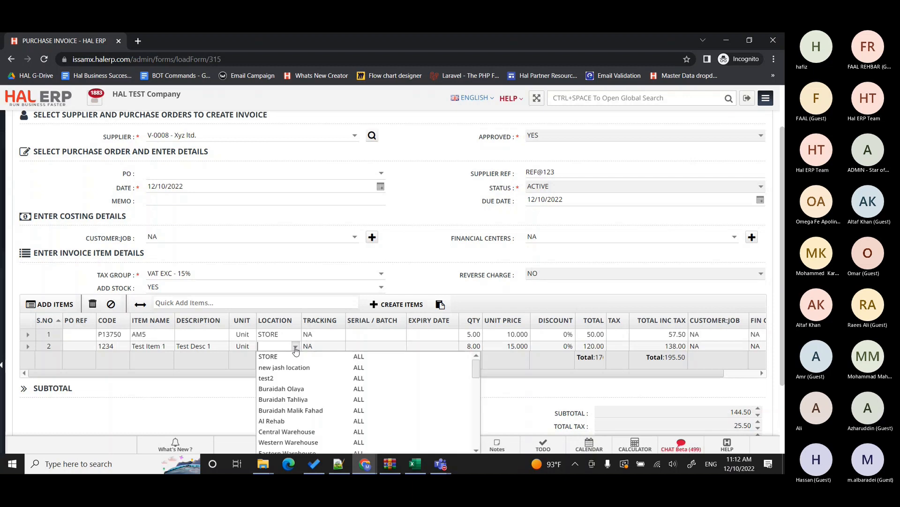
click(292, 356)
click(319, 348)
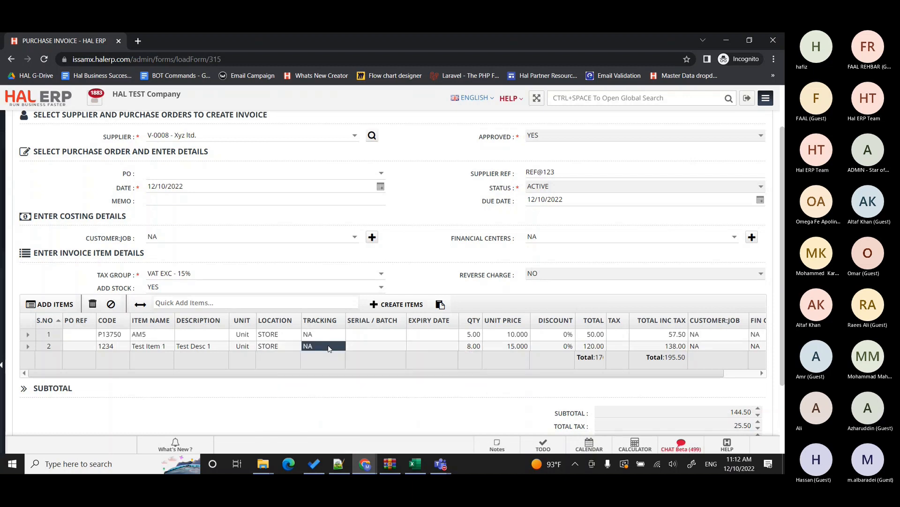
- Try to submit the purchase invoice with the VAT EXC - 15% tax group
scroll(448, 268, down, 2)
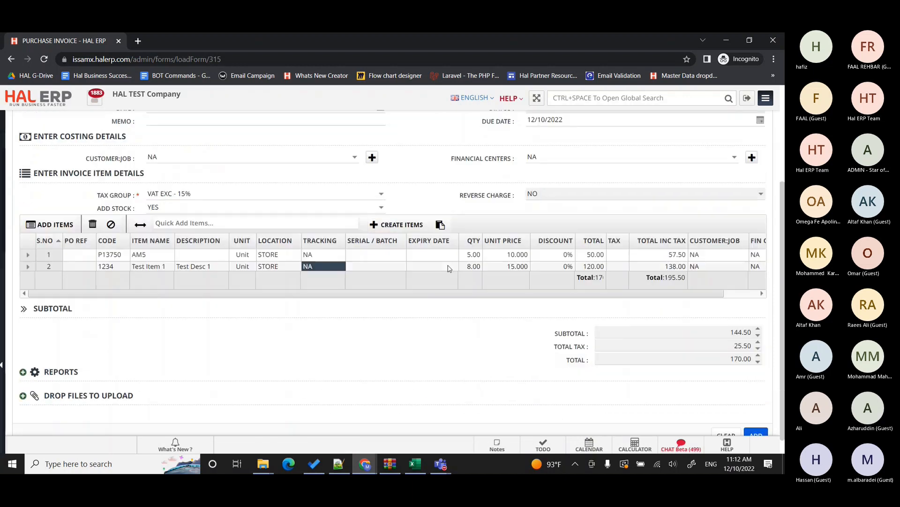
scroll(448, 268, right, 1)
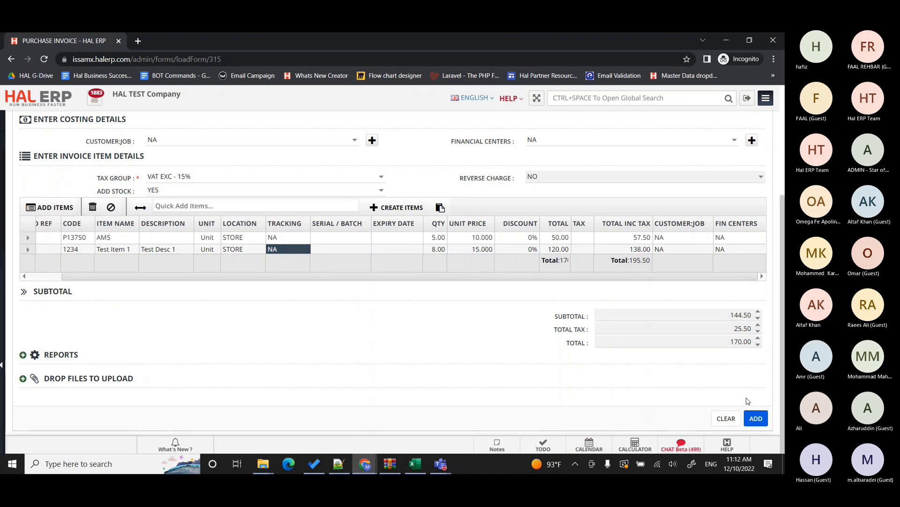
click(756, 418)
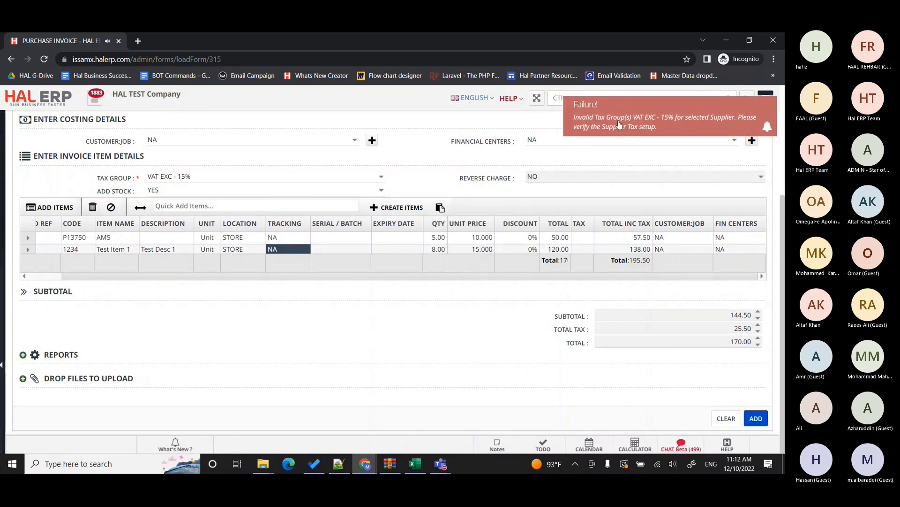
- Change the tax group to NA and submit the purchase invoice
click(381, 176)
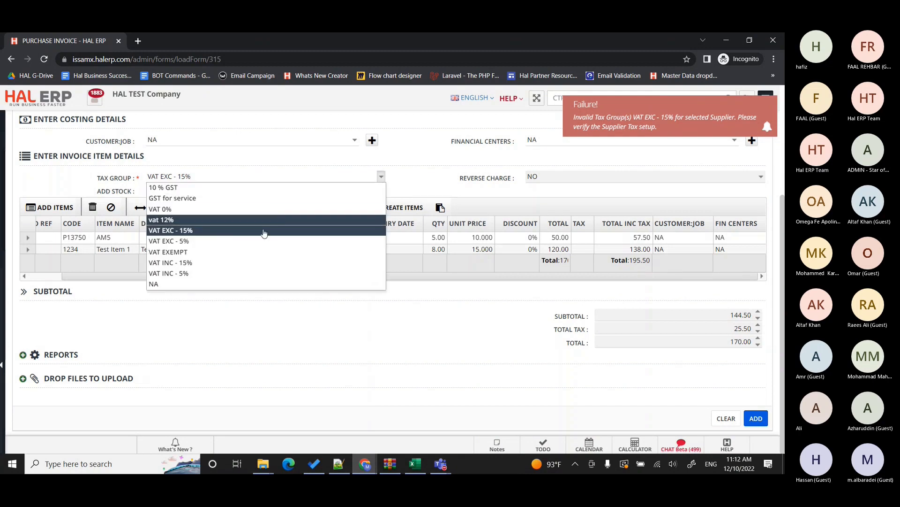
click(277, 284)
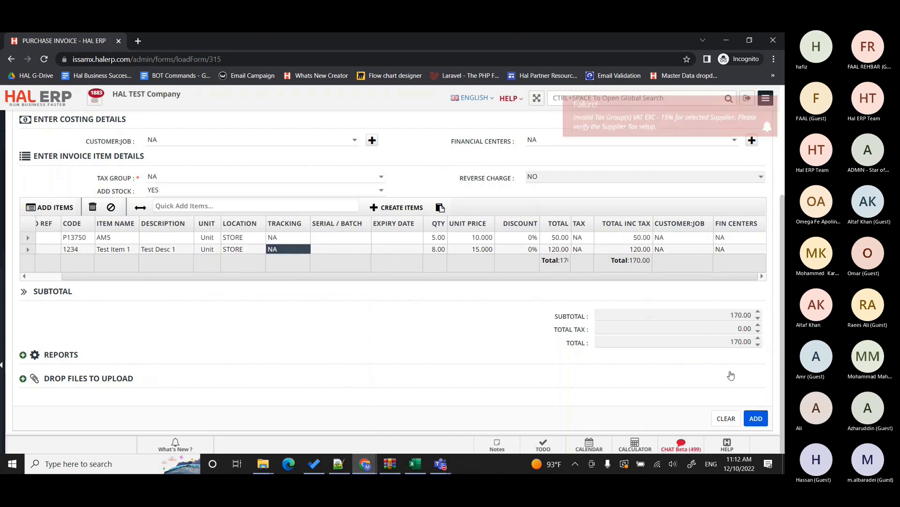
click(752, 417)
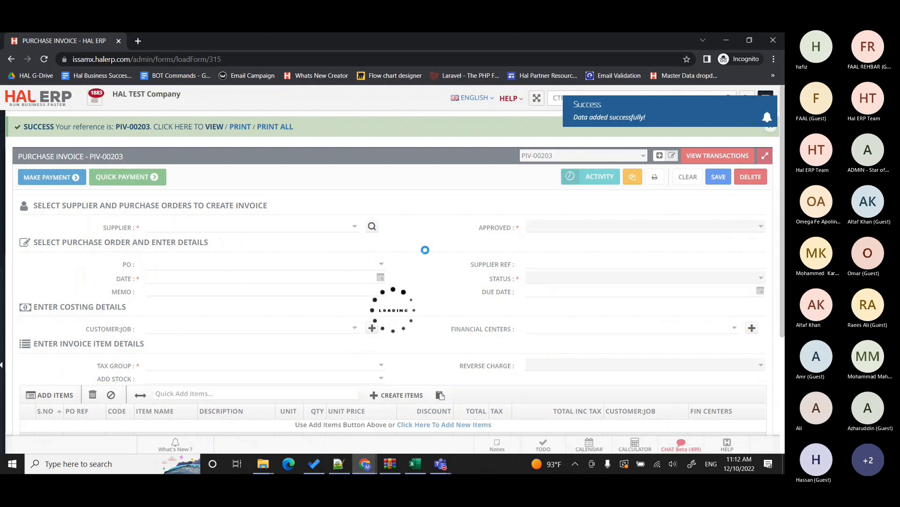
- Expand the saved invoice's reports and review its ledger postings
scroll(425, 251, down, 3)
scroll(426, 253, down, 3)
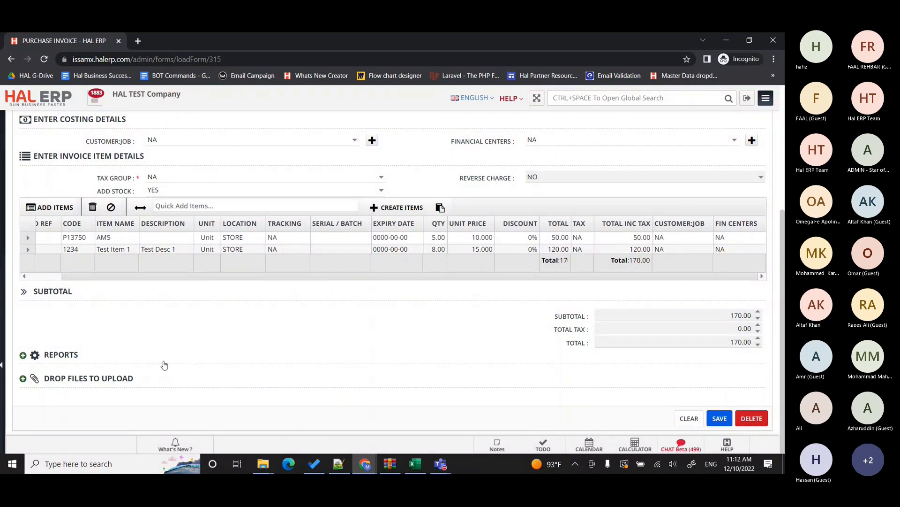
click(25, 355)
scroll(158, 332, down, 3)
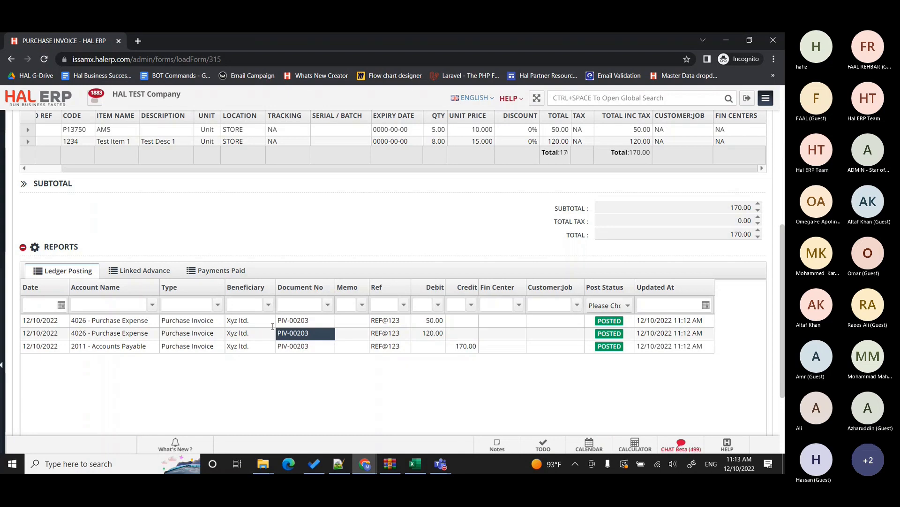
scroll(243, 215, up, 6)
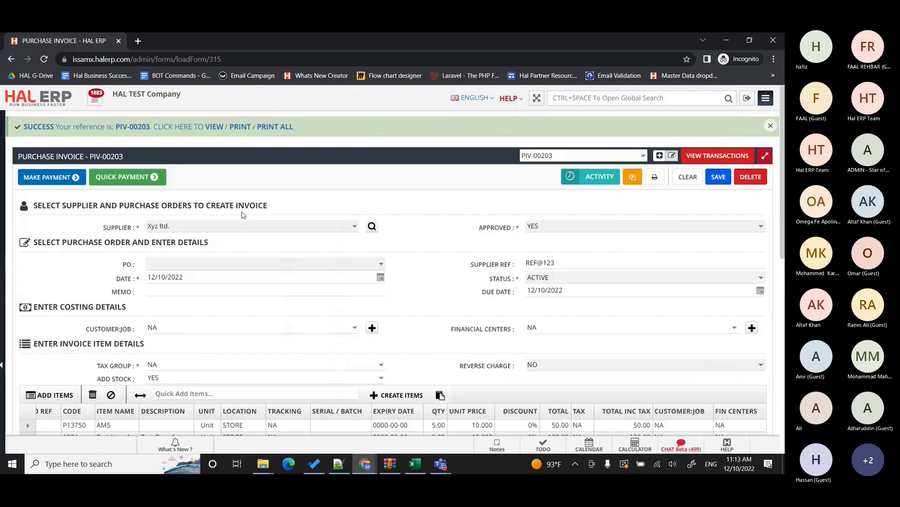
- Search the navigation menu for "stock move" and open the Stock Movement Report in a new browser tab
mouse_move(94, 221)
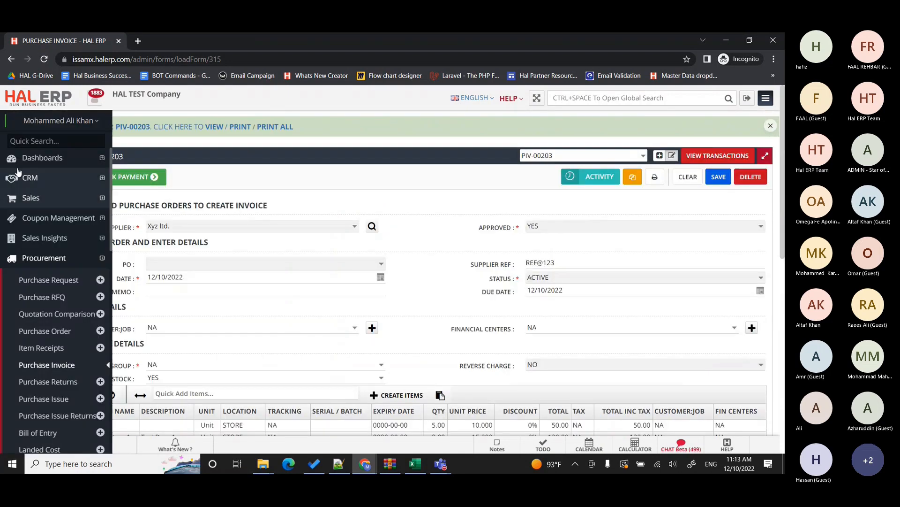
text(stock m)
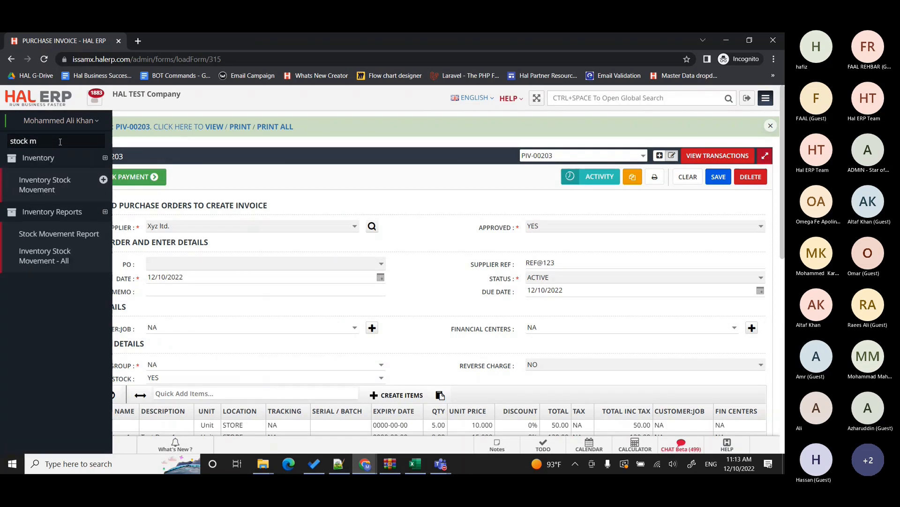
text(ove)
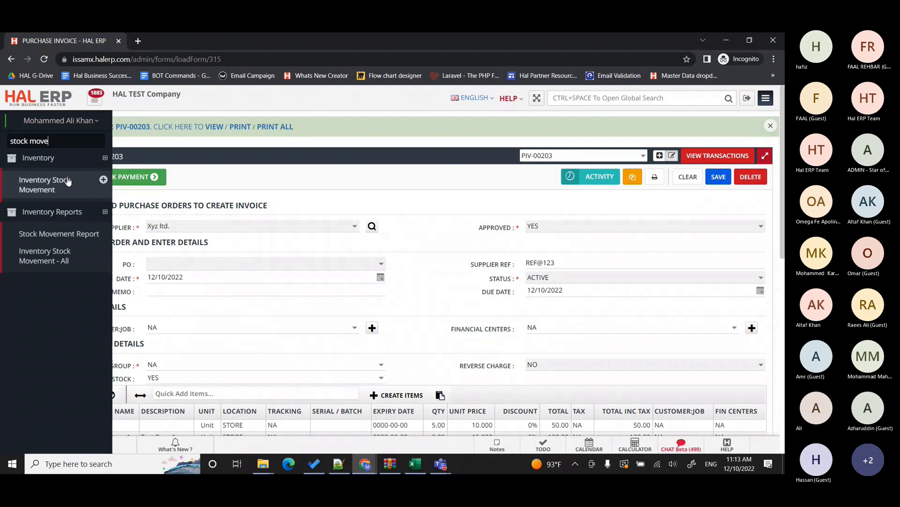
ctrl+click(60, 234)
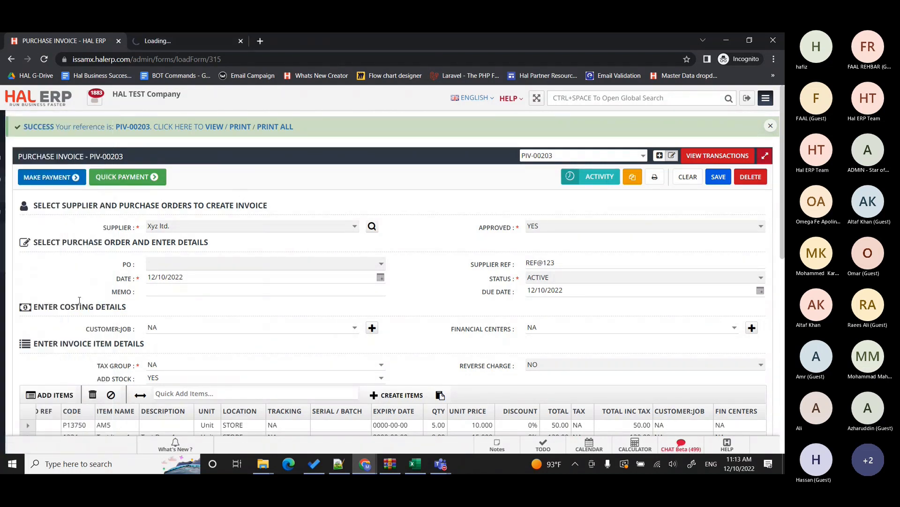
- Copy item AM5's code from the invoice and filter the per-item stock movement report by P13750 - AM5
scroll(118, 352, down, 2)
click(120, 355)
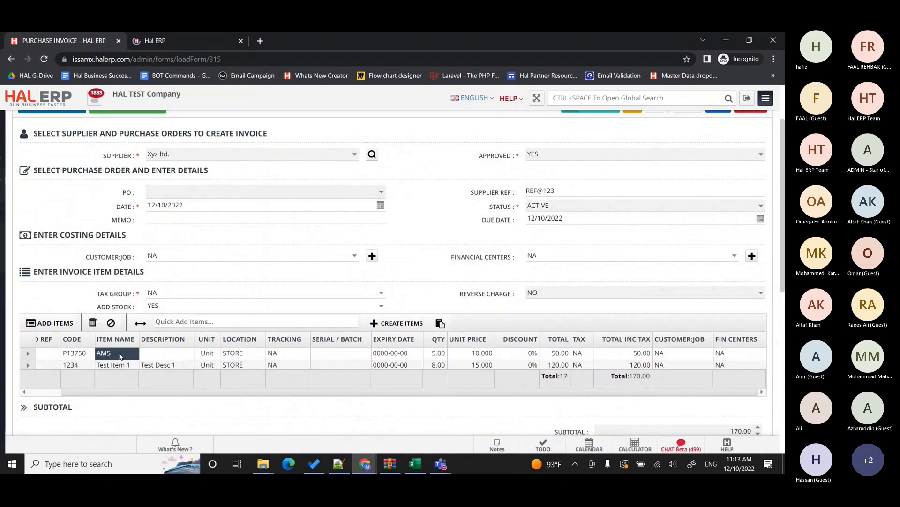
click(87, 355)
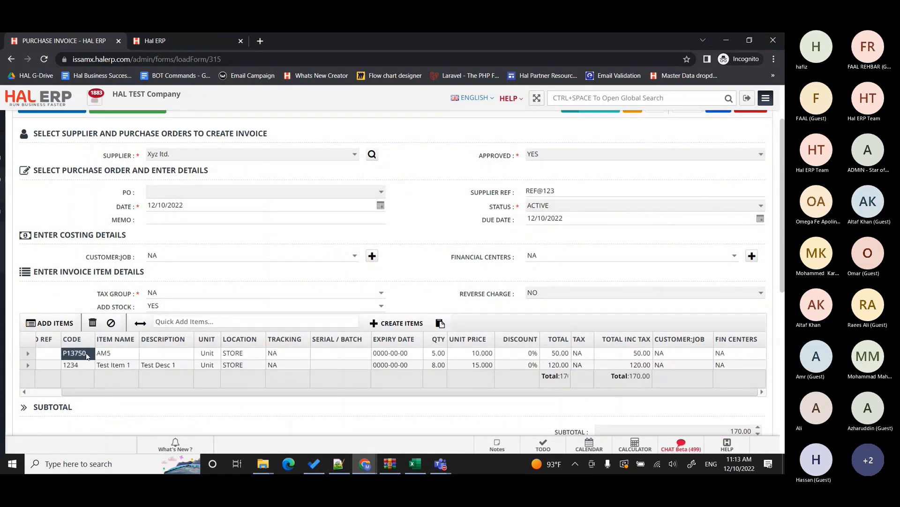
click(176, 39)
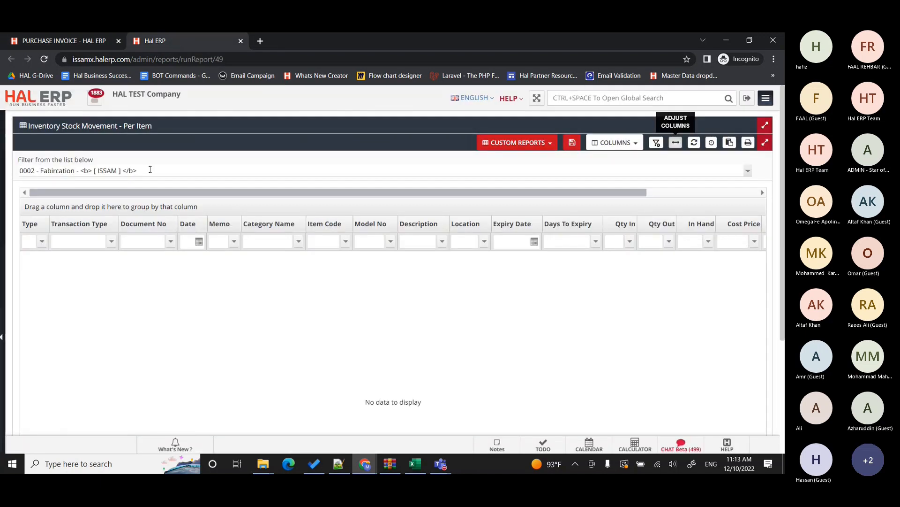
click(150, 169)
text(P13750)
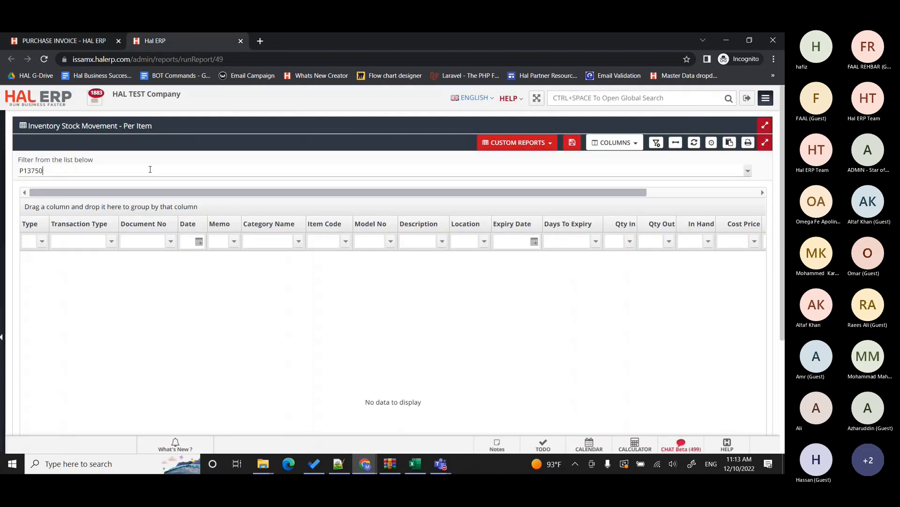
click(104, 194)
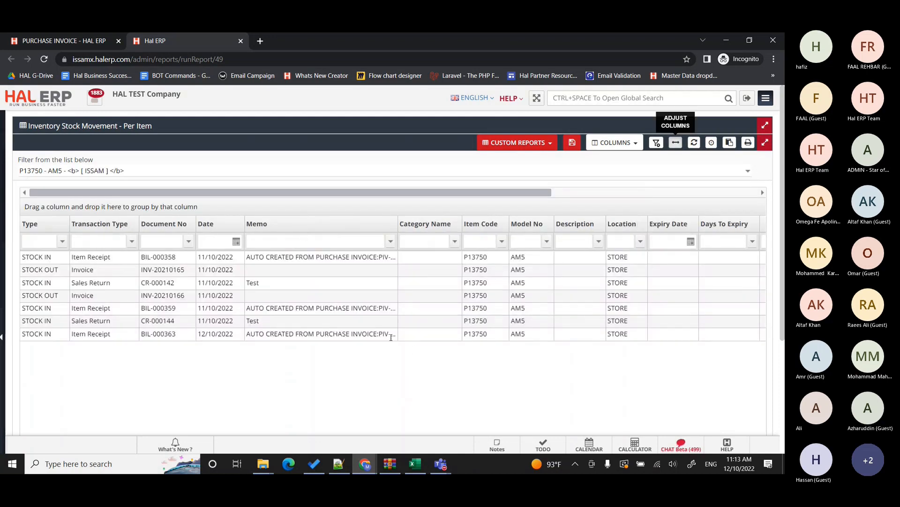
- Examine the 12/10/2022 item receipt's document number, memo, item code, quantities and cost price, and return to the purchase invoice
click(391, 337)
click(213, 334)
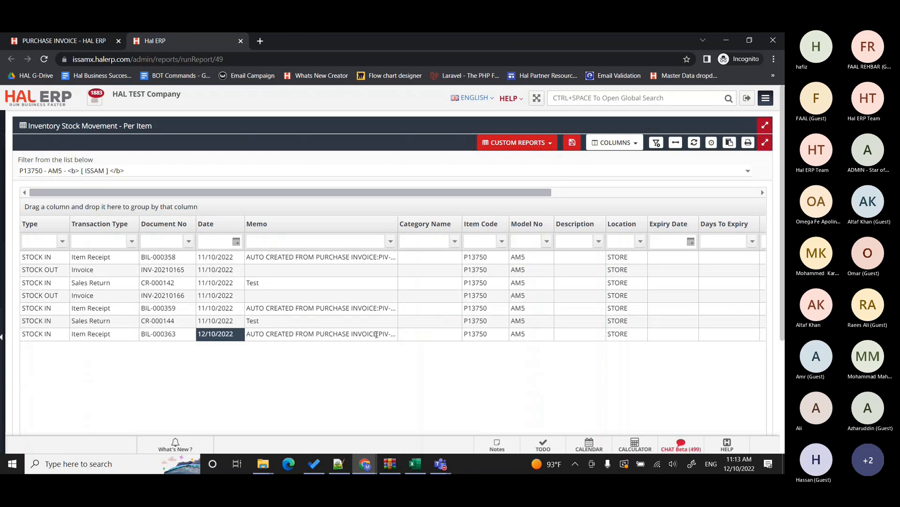
click(162, 334)
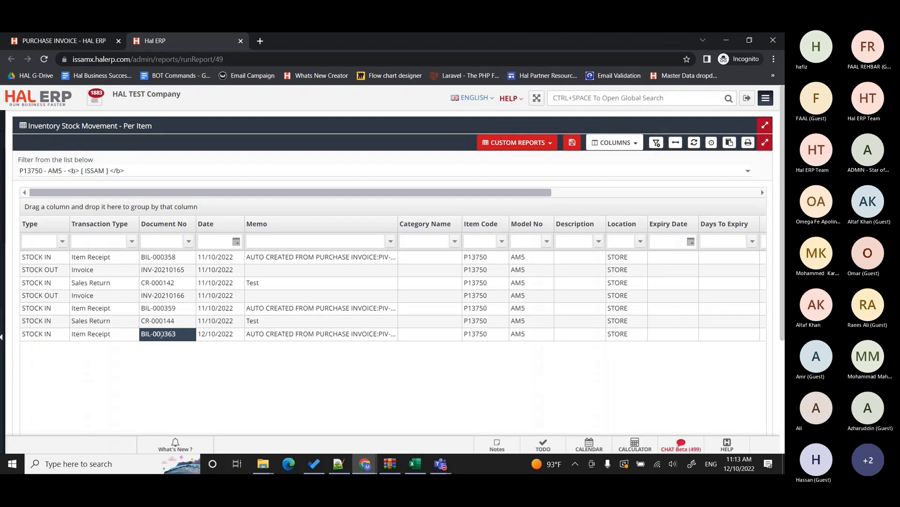
ctrl+click(273, 337)
click(285, 337)
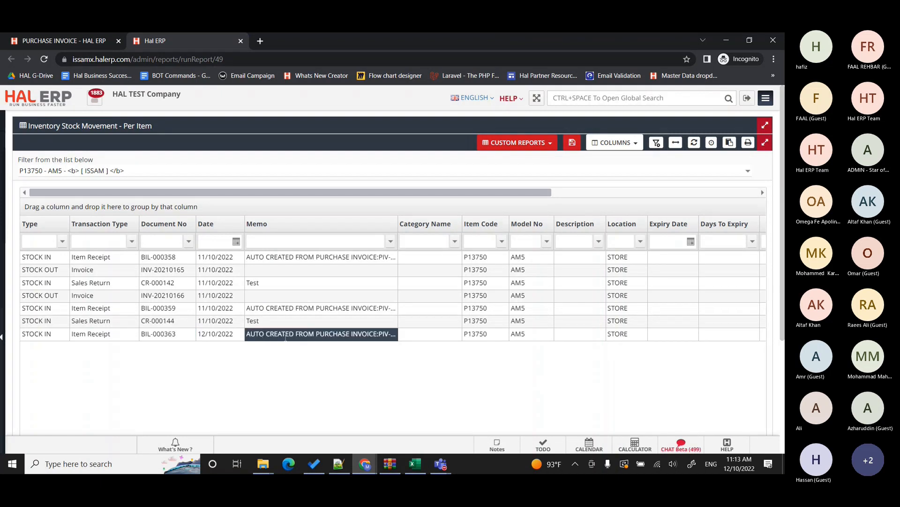
click(485, 337)
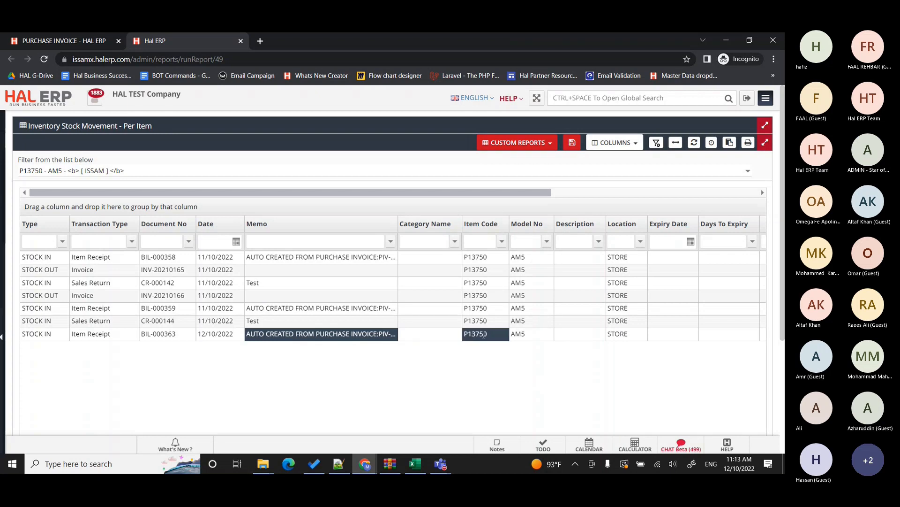
key(End)
key(Left)
key(Left)
key(Left)
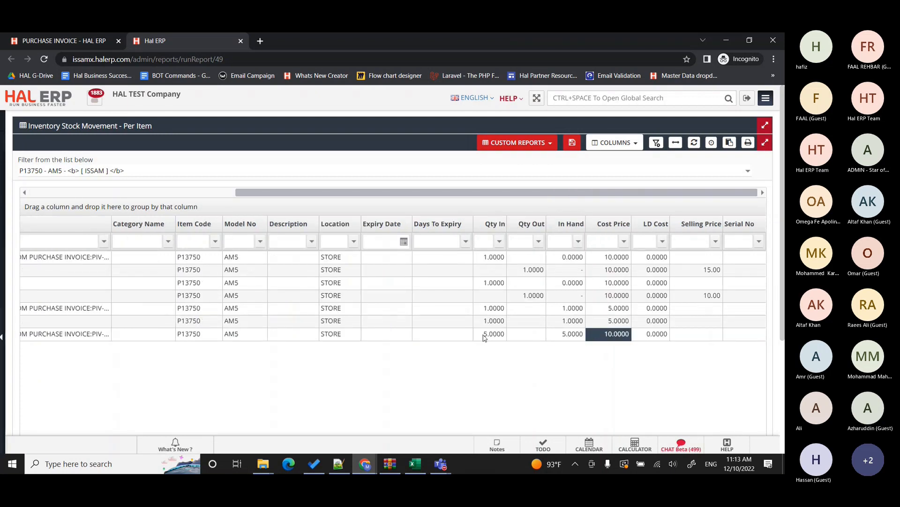
key(Home)
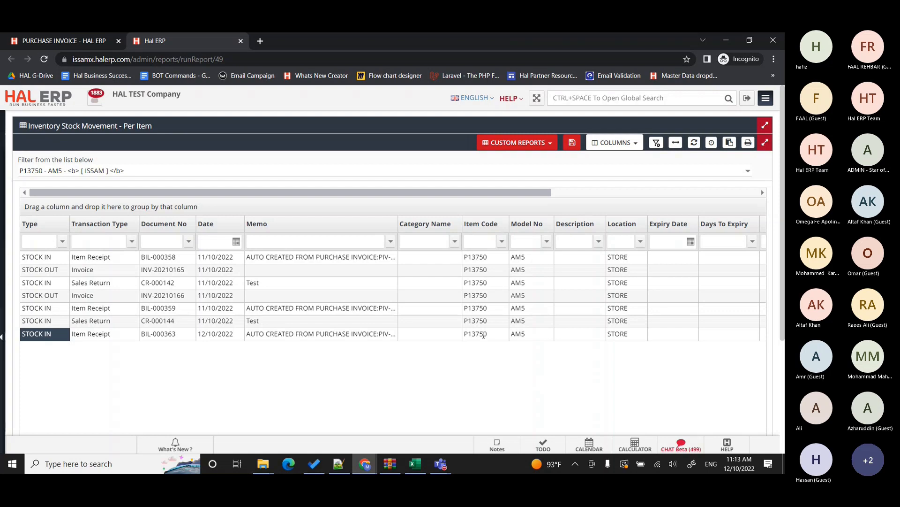
click(42, 40)
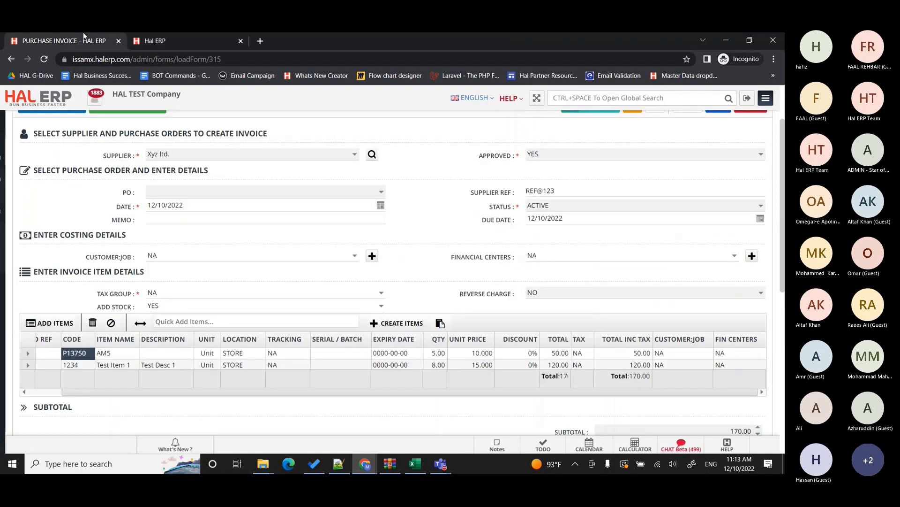